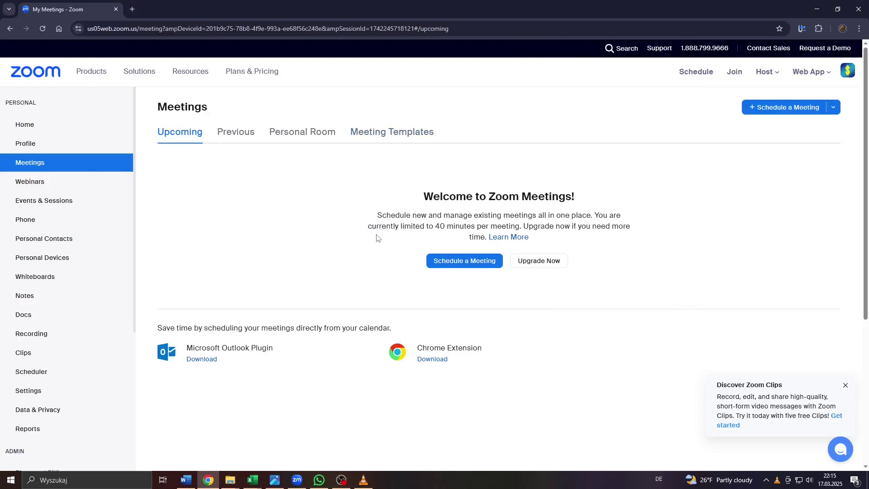
# Select and deselect the 'Zoom Meetings!' welcome heading on the web portal page
pyautogui.moveTo(522, 198)
pyautogui.mouseDown()
pyautogui.moveTo(506, 189)
pyautogui.moveTo(569, 193)
pyautogui.mouseUp()
pyautogui.moveTo(487, 196); pyautogui.dragTo(604, 204)
pyautogui.click(527, 193)
pyautogui.click(296, 479)
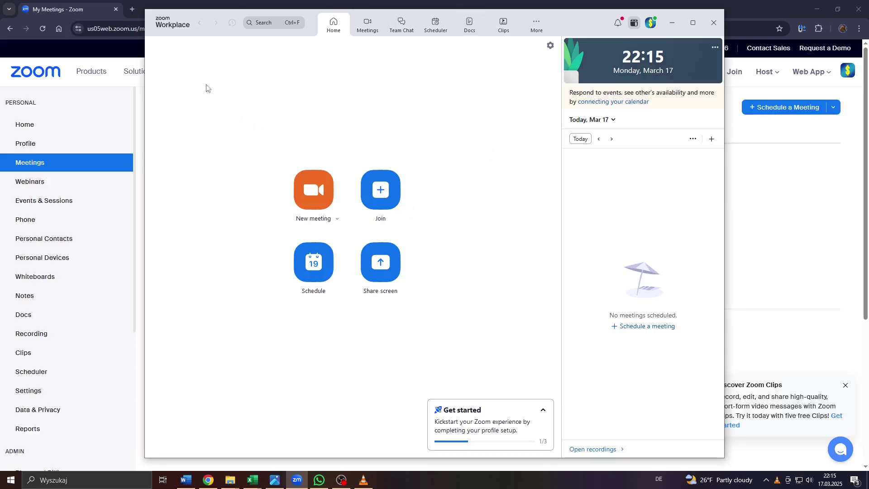
pyautogui.hotkey('alt', 'Tab')
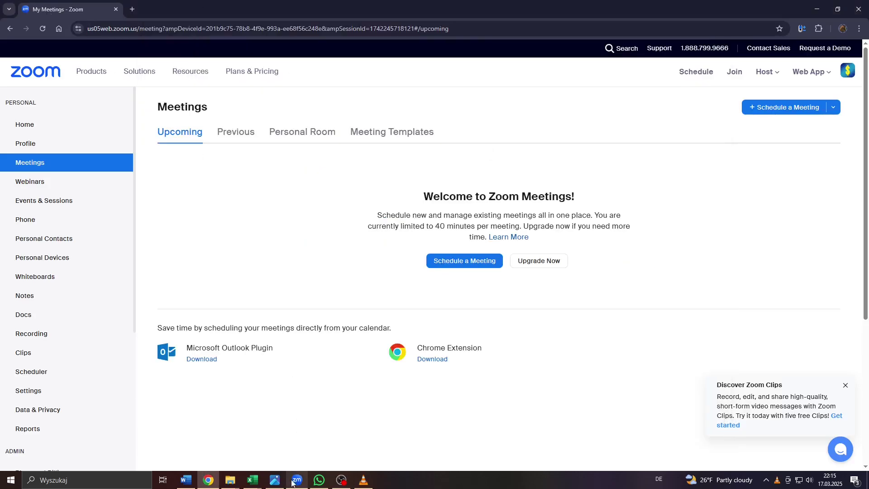
pyautogui.click(297, 479)
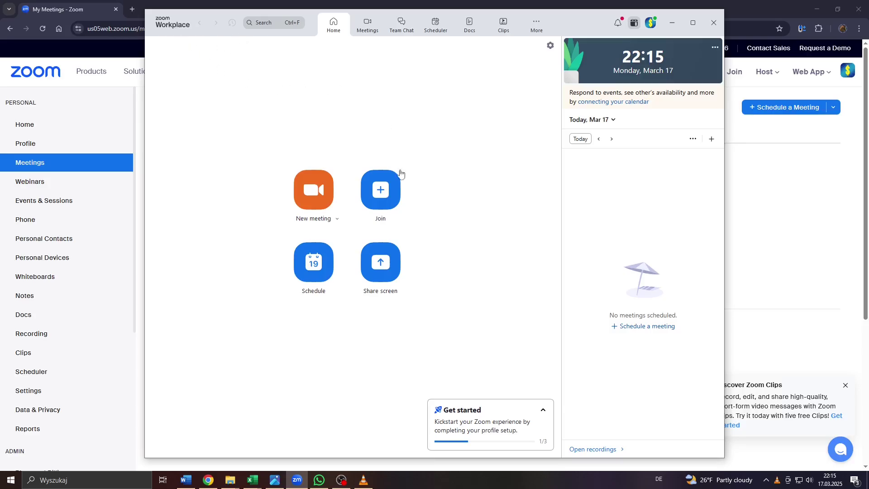
# Start a new instant meeting from Home and launch it from the video preview
pyautogui.click(306, 197)
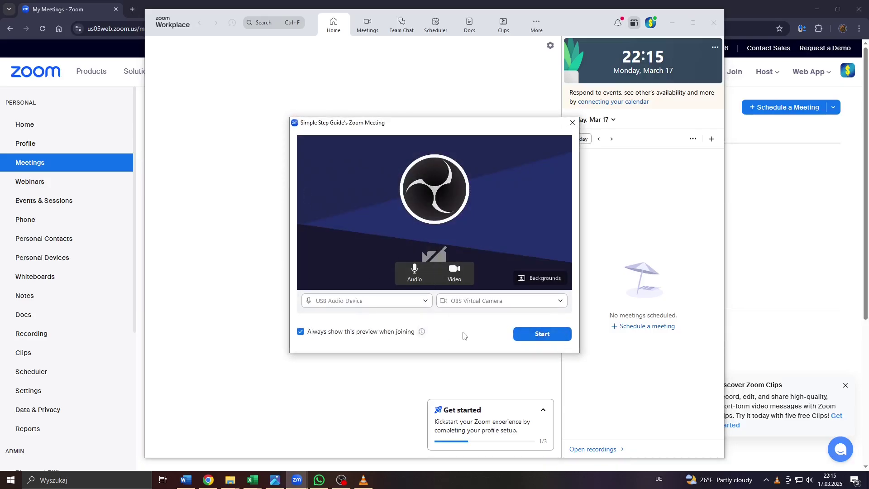
pyautogui.click(541, 332)
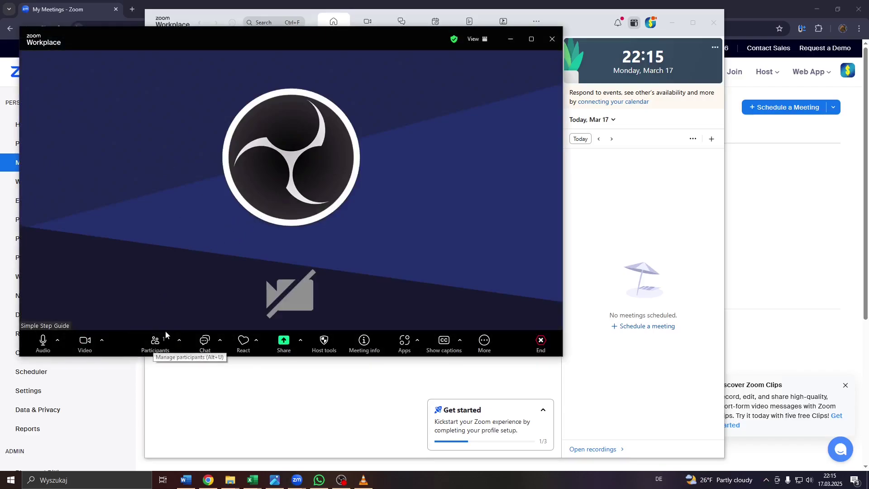
# Copy the meeting invite link from the Participants panel's Invite dialog
pyautogui.click(157, 342)
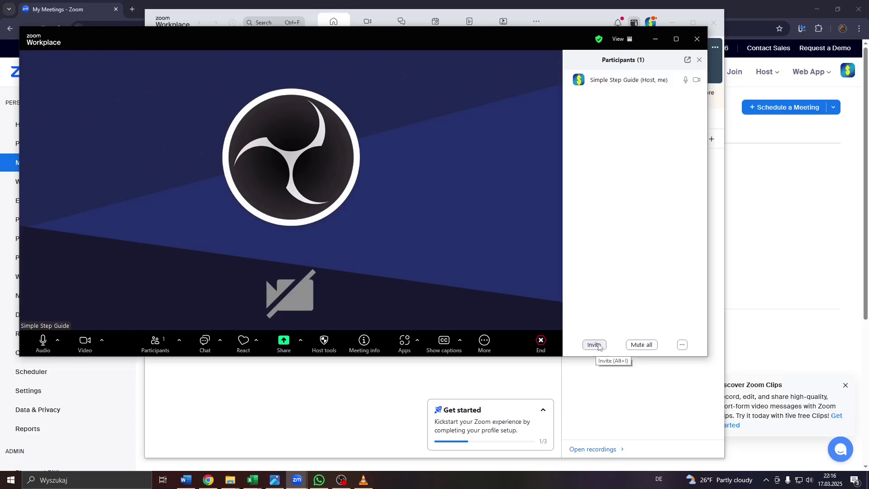
pyautogui.click(594, 345)
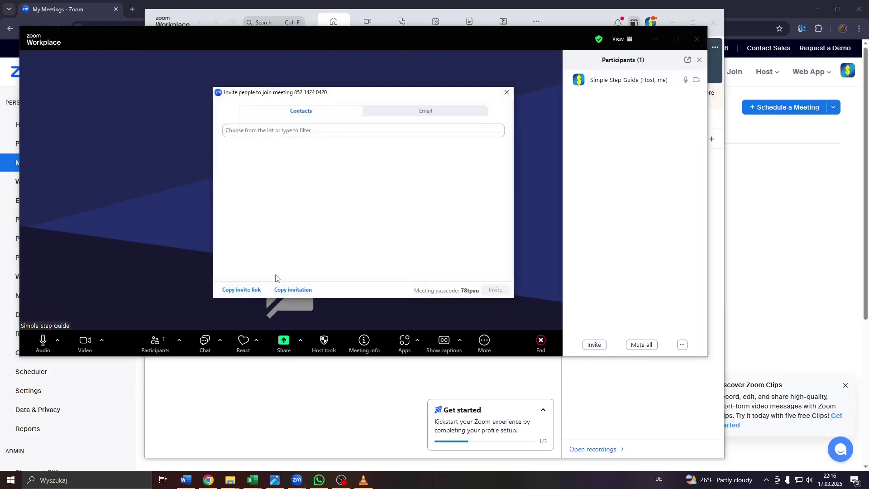
pyautogui.click(248, 292)
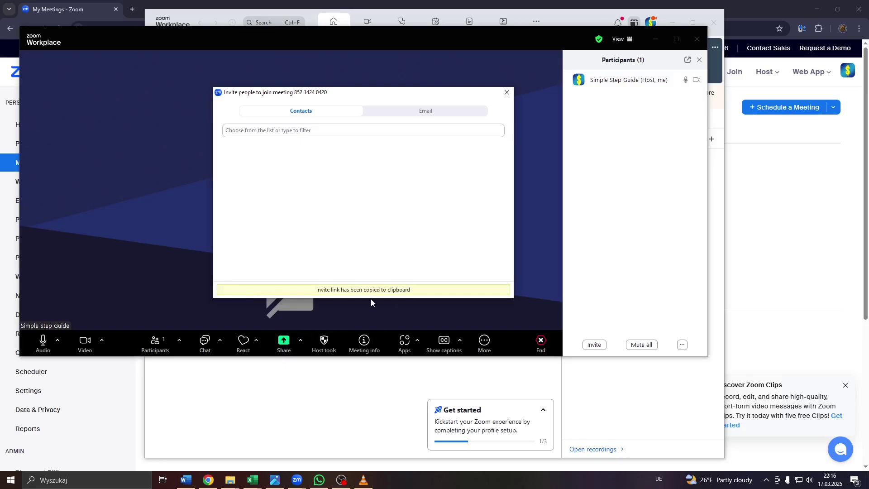
# Bring WhatsApp's welcome screen to the front with the Invite dialog moved aside
pyautogui.click(319, 479)
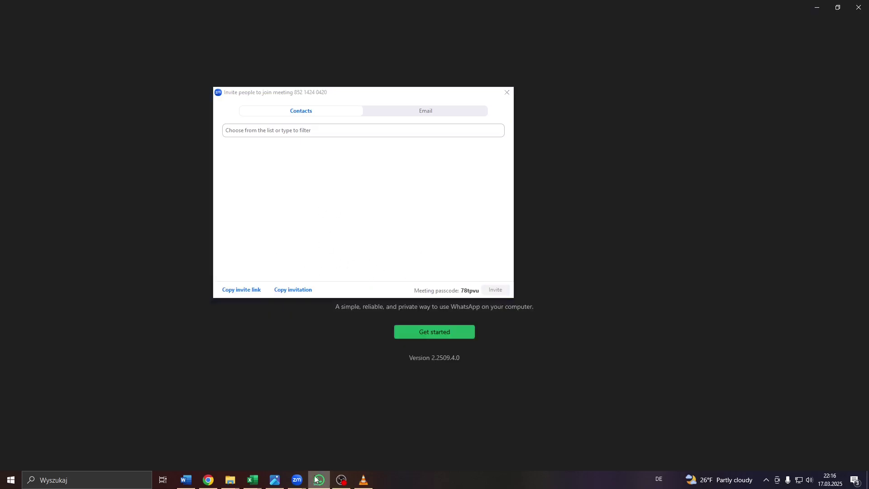
pyautogui.moveTo(460, 93); pyautogui.dragTo(817, 172)
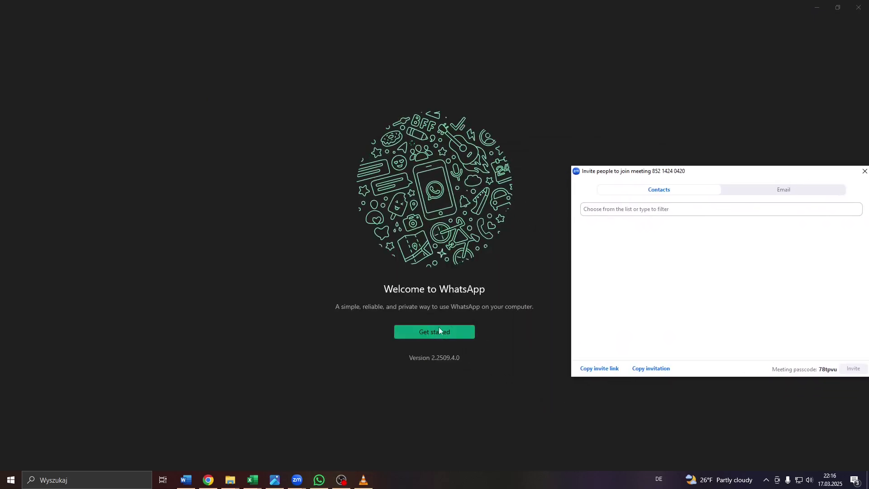
pyautogui.click(335, 301)
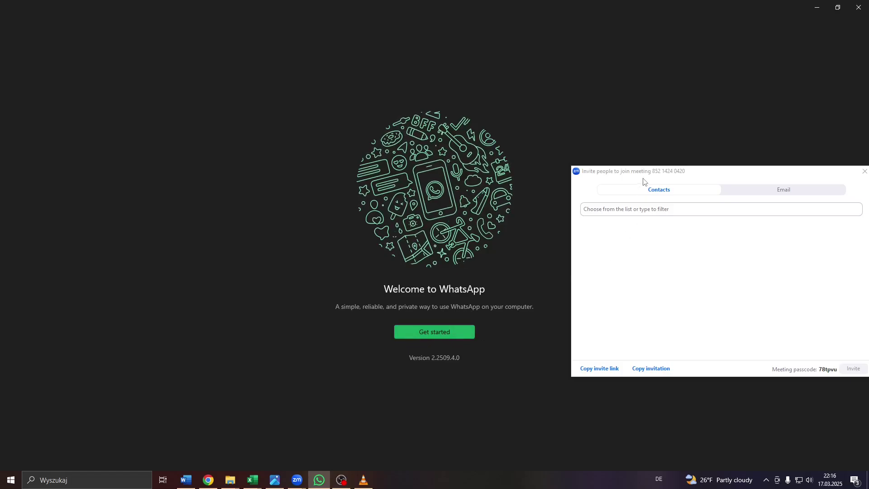
# Reposition the Invite dialog, copy the invite link again, and switch to OBS Studio
pyautogui.moveTo(644, 178); pyautogui.dragTo(586, 144)
pyautogui.click(522, 334)
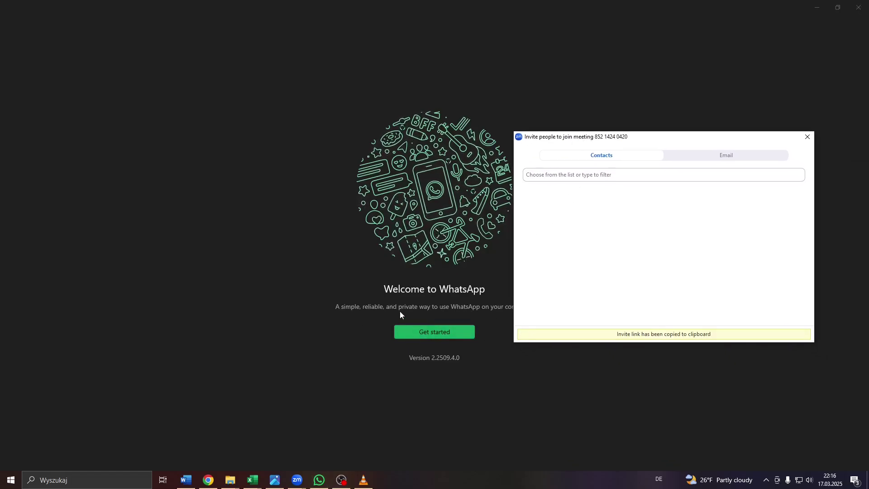
pyautogui.click(341, 480)
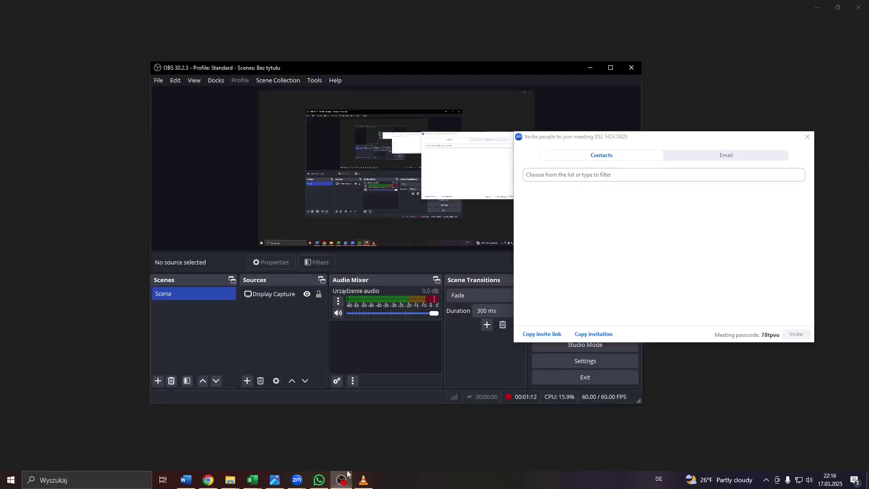